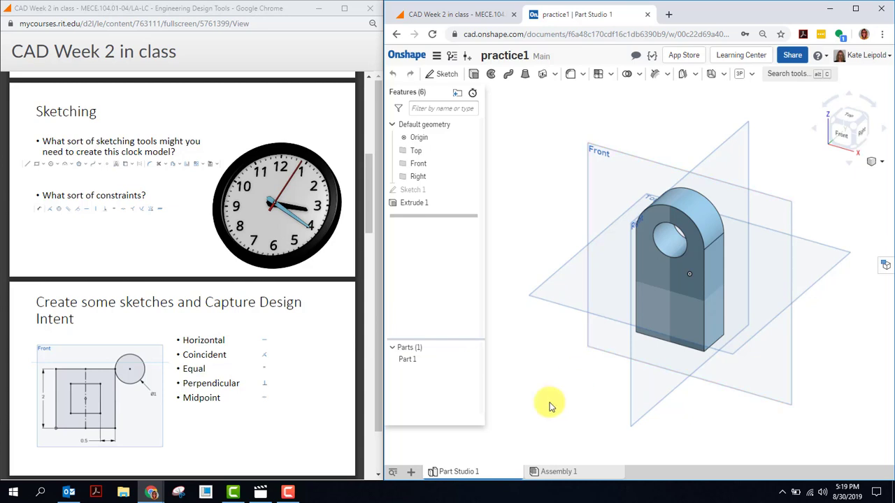
Create a new Part Studio and start a sketch on the Front plane, viewed straight on.
{"action": "left_click", "coordinate": [411, 472]}
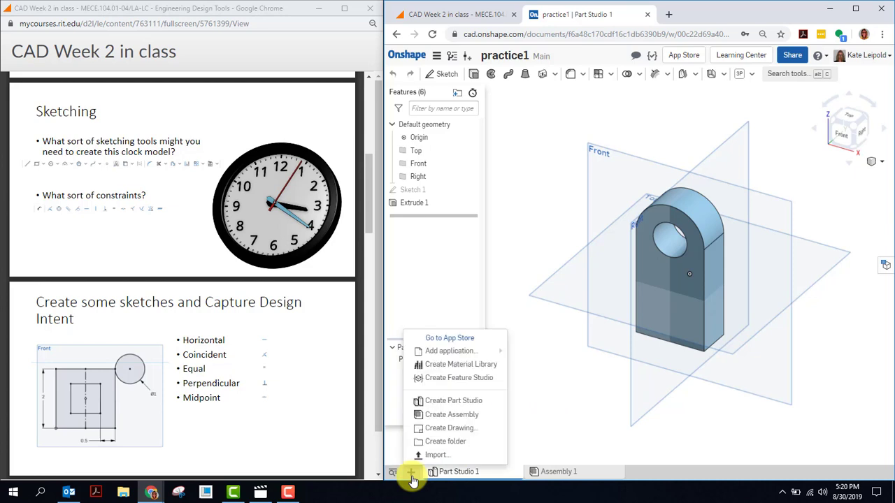
{"action": "left_click", "coordinate": [453, 401]}
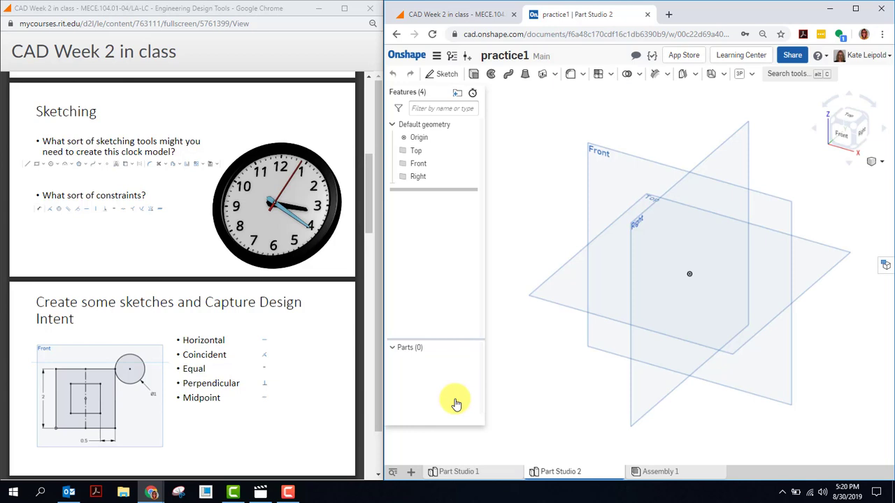
{"action": "left_click", "coordinate": [447, 77]}
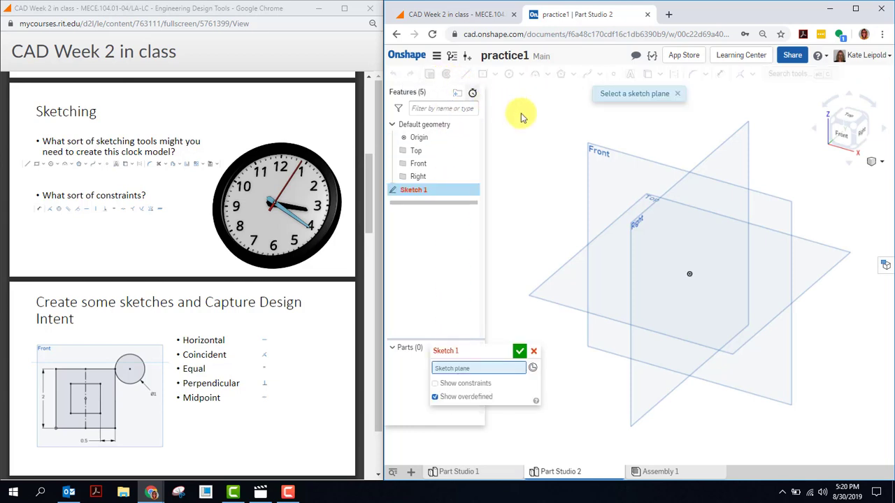
{"action": "left_click", "coordinate": [606, 155]}
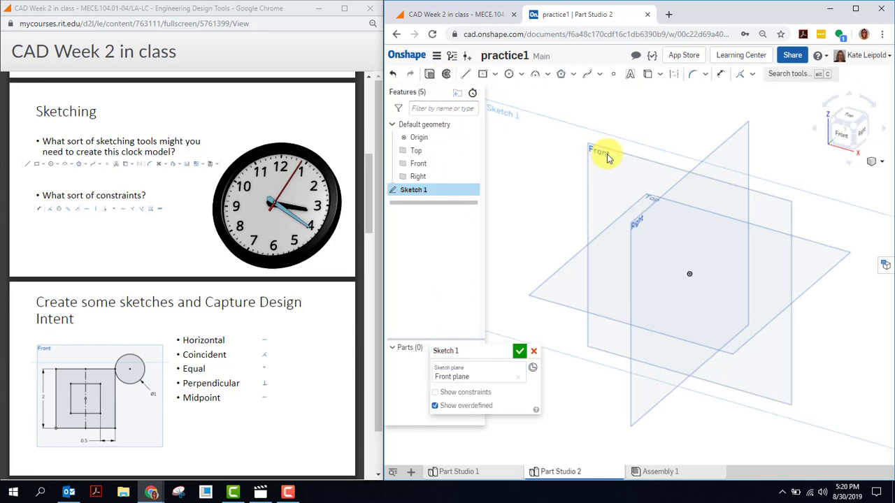
{"action": "left_click", "coordinate": [844, 137]}
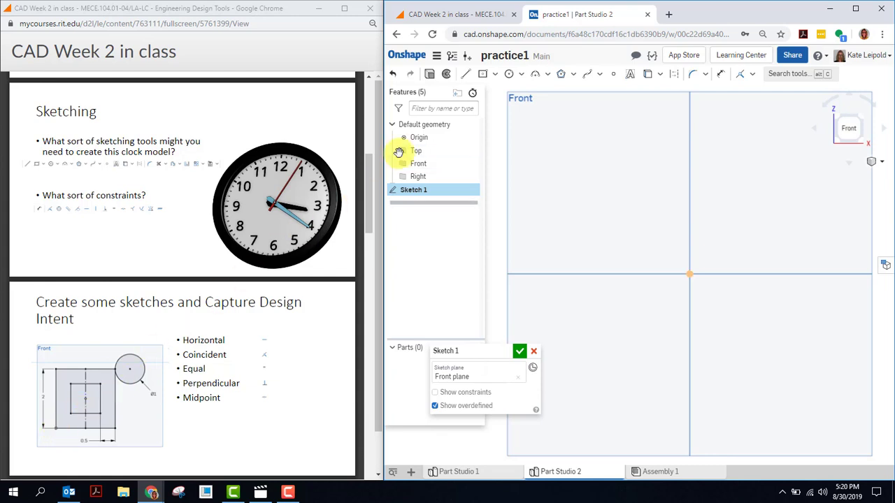
Draw a corner rectangle from the origin up and to the right, sized 2 in wide by 2 in high.
{"action": "left_click", "coordinate": [495, 75]}
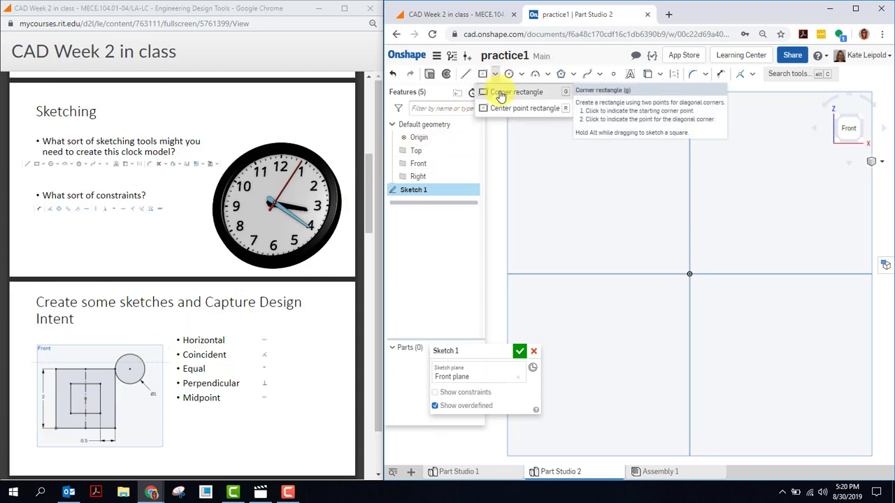
{"action": "left_click", "coordinate": [498, 92]}
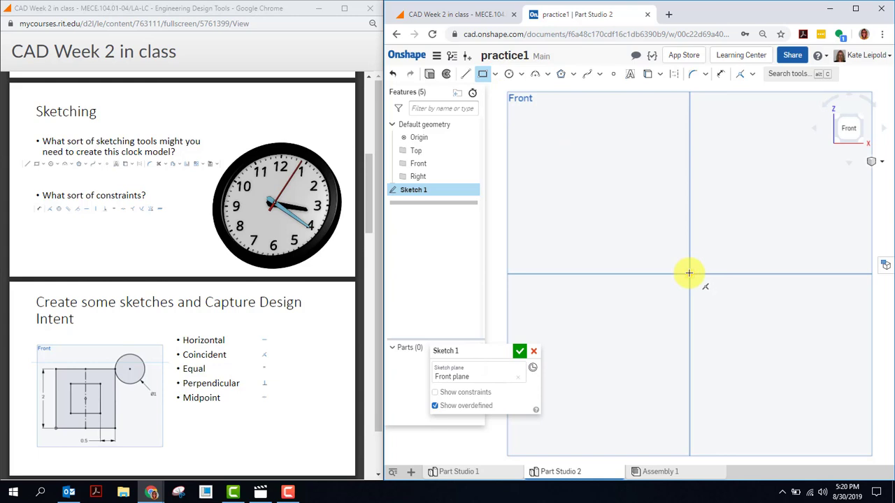
{"action": "left_click", "coordinate": [689, 273]}
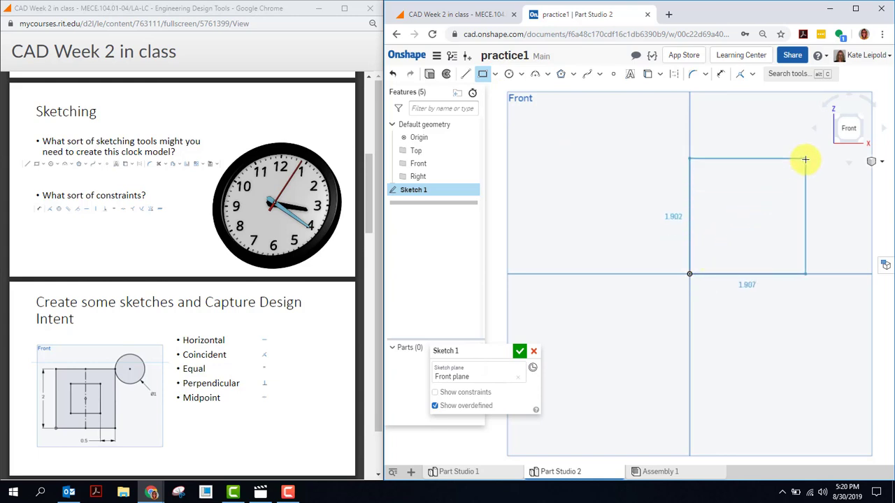
{"action": "left_click", "coordinate": [805, 159]}
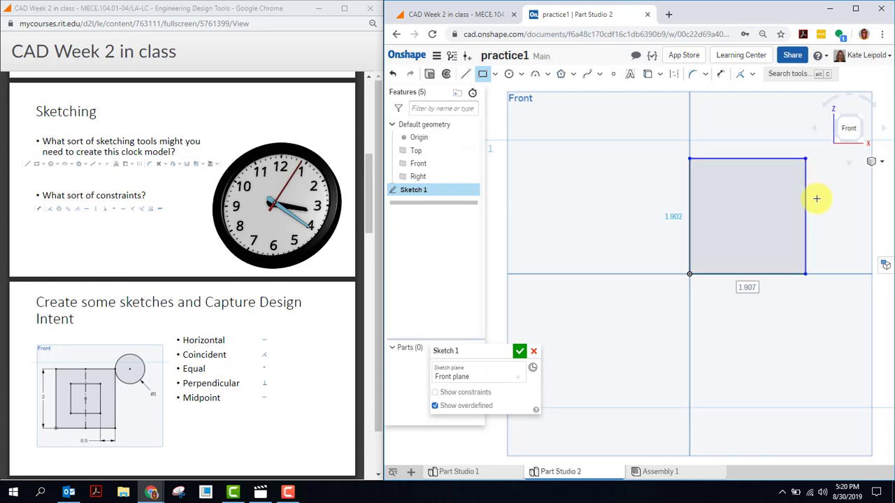
{"action": "type", "text": "2"}
{"action": "key", "text": "Tab"}
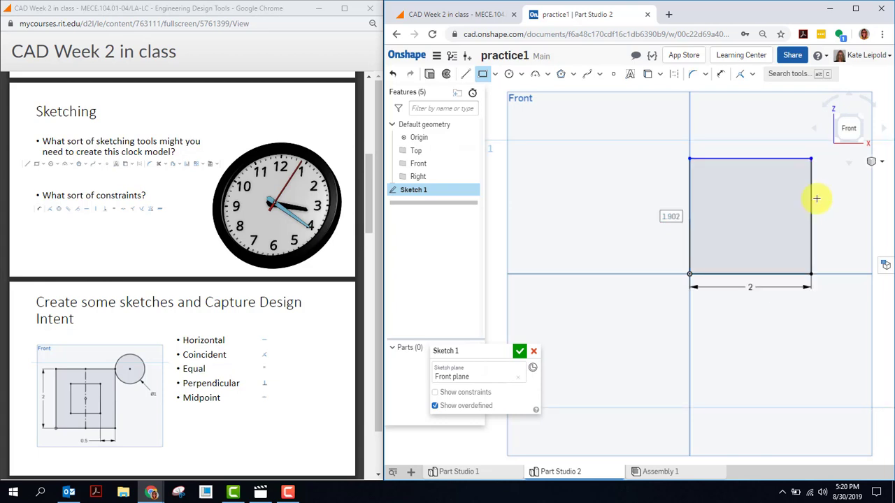
{"action": "type", "text": "2"}
{"action": "key", "text": "Return"}
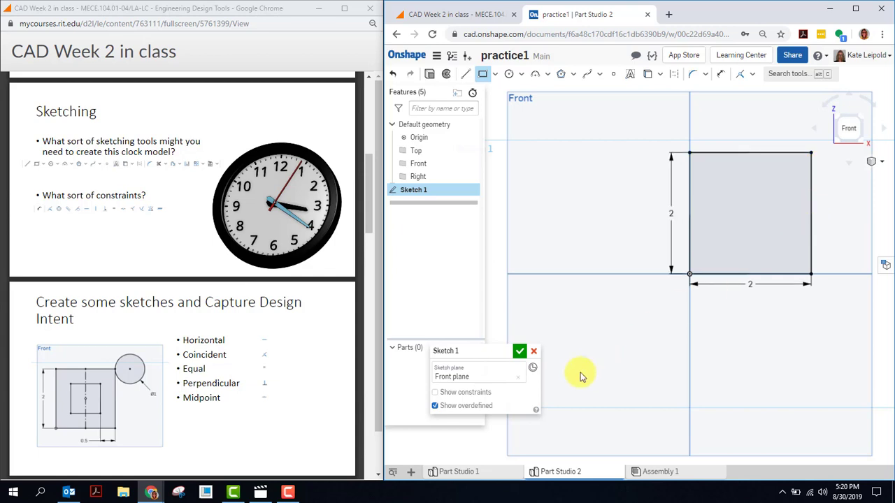
Show the sketch constraints and apply an Equal constraint between the rectangle's bottom and left edges.
{"action": "left_click", "coordinate": [434, 393]}
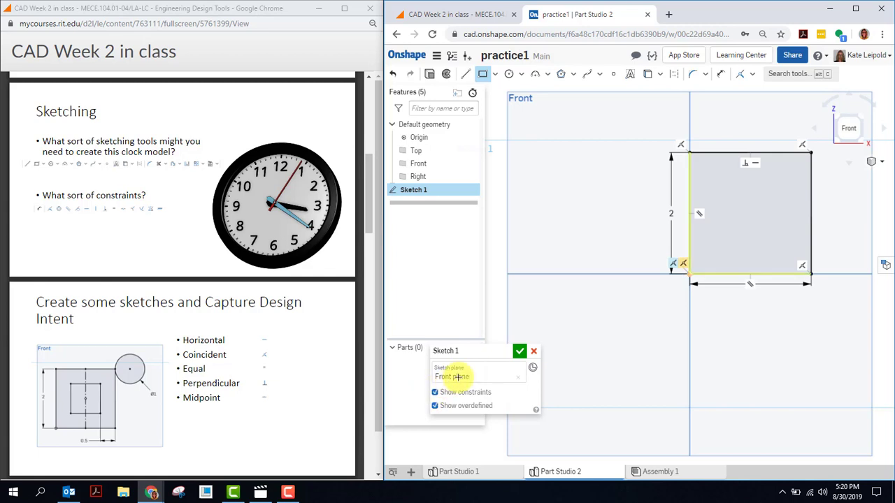
{"action": "left_click", "coordinate": [672, 265]}
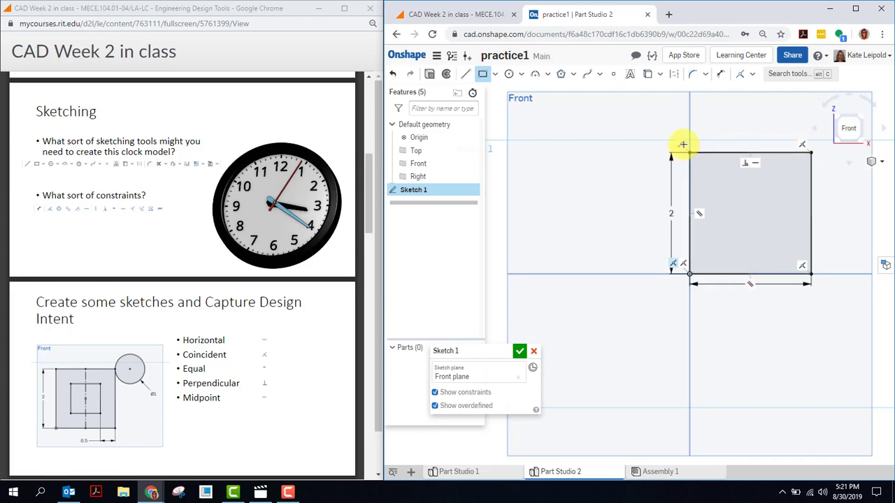
{"action": "left_click", "coordinate": [752, 80]}
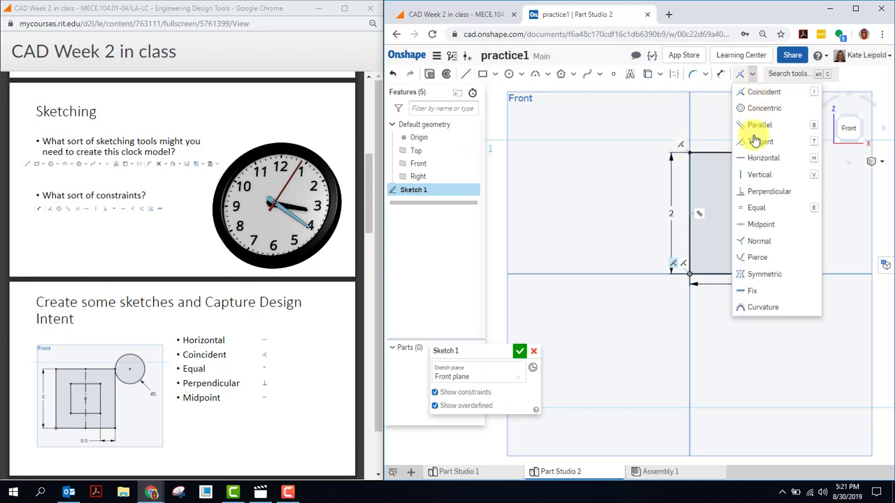
{"action": "left_click", "coordinate": [757, 209]}
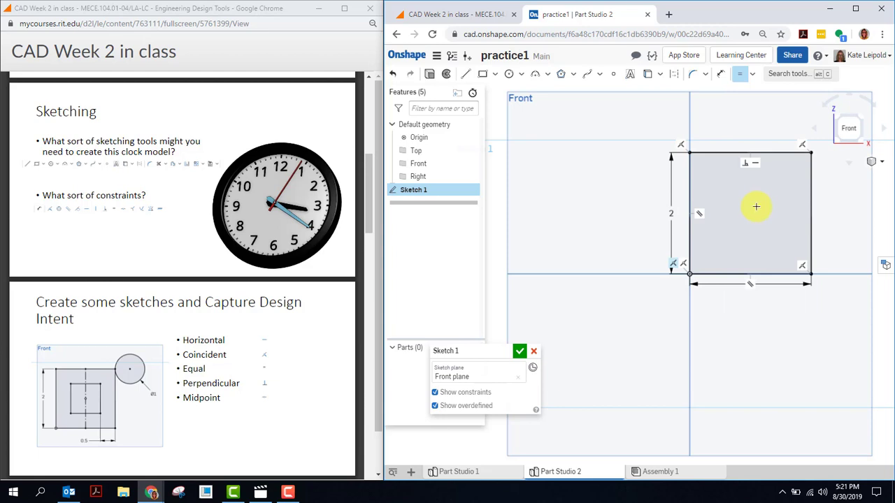
{"action": "left_click", "coordinate": [725, 274]}
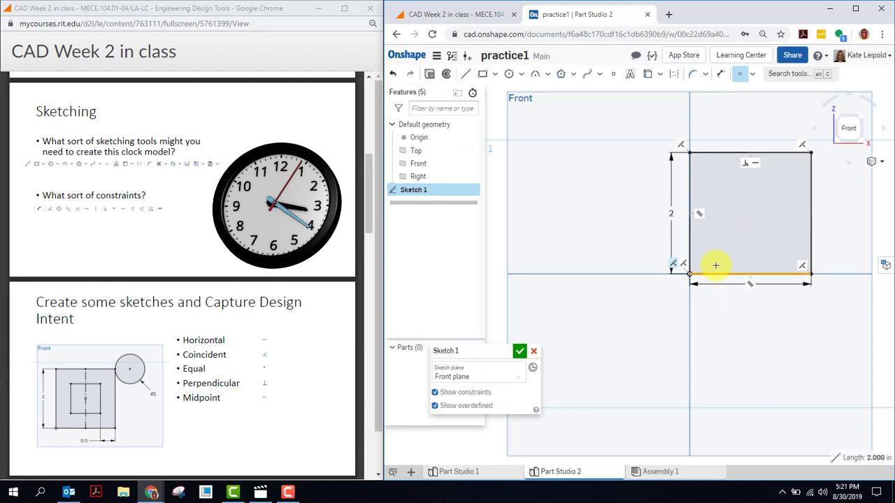
{"action": "left_click", "coordinate": [689, 237]}
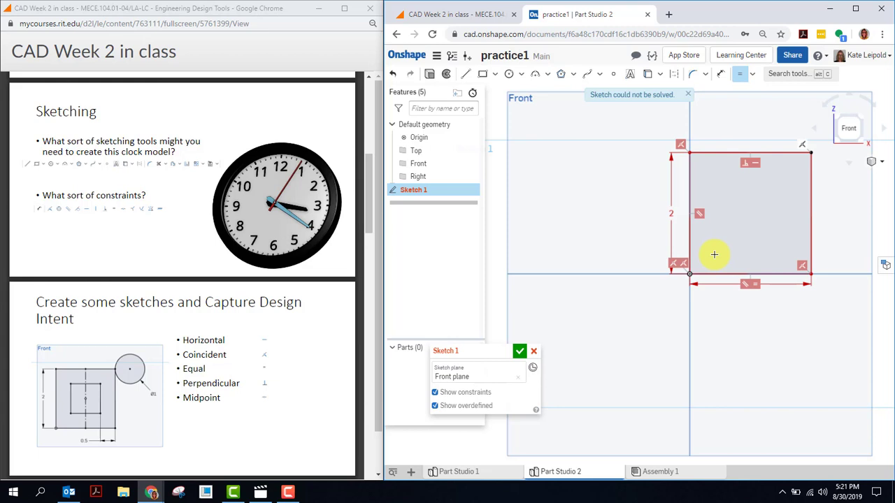
Delete the rectangle's horizontal width dimension so that the Equal constraint controls the width instead.
{"action": "left_click", "coordinate": [688, 94]}
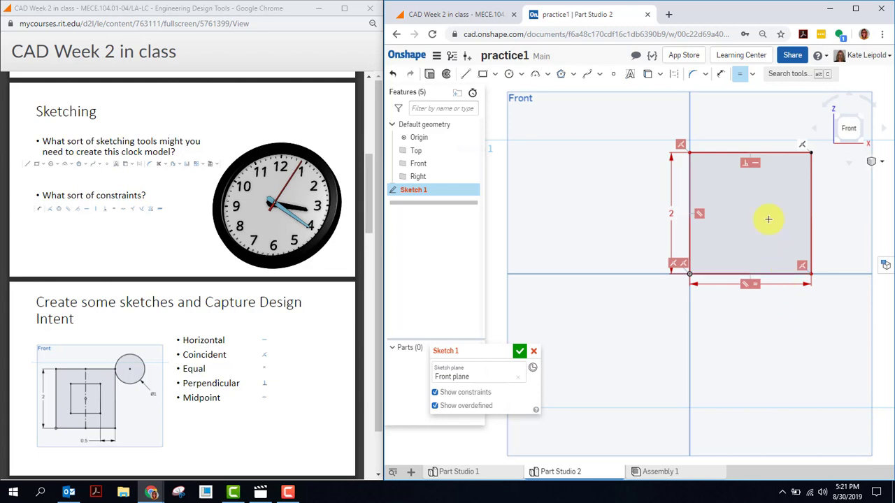
{"action": "left_click", "coordinate": [739, 73]}
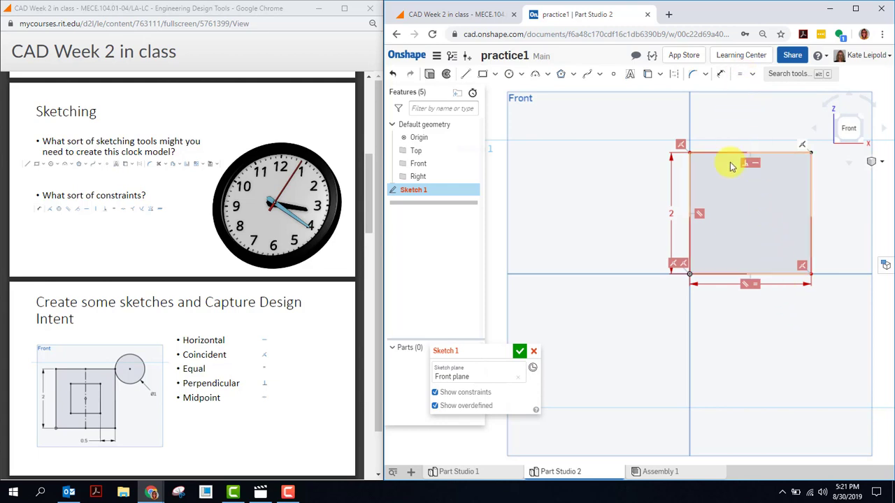
{"action": "left_click", "coordinate": [713, 290]}
{"action": "key", "text": "Delete"}
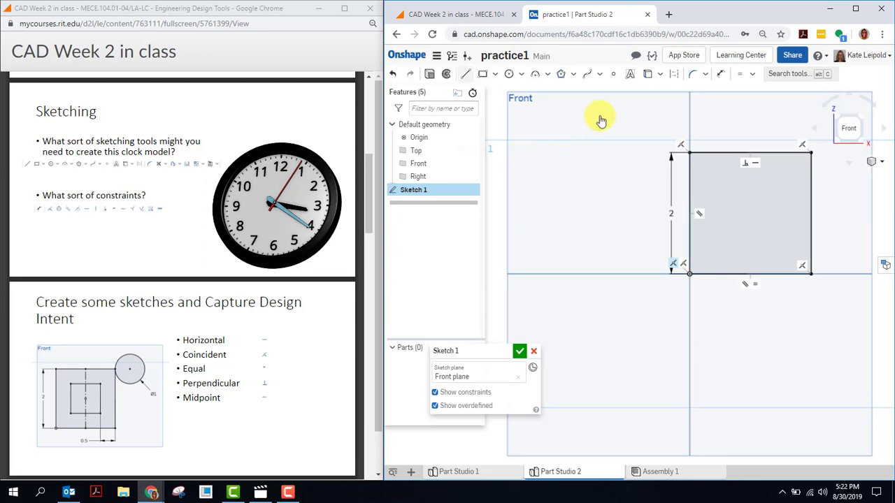
Draw a vertical construction line from the midpoint of the square's top edge to the midpoint of its bottom edge.
{"action": "left_click", "coordinate": [677, 76]}
{"action": "left_click", "coordinate": [467, 76]}
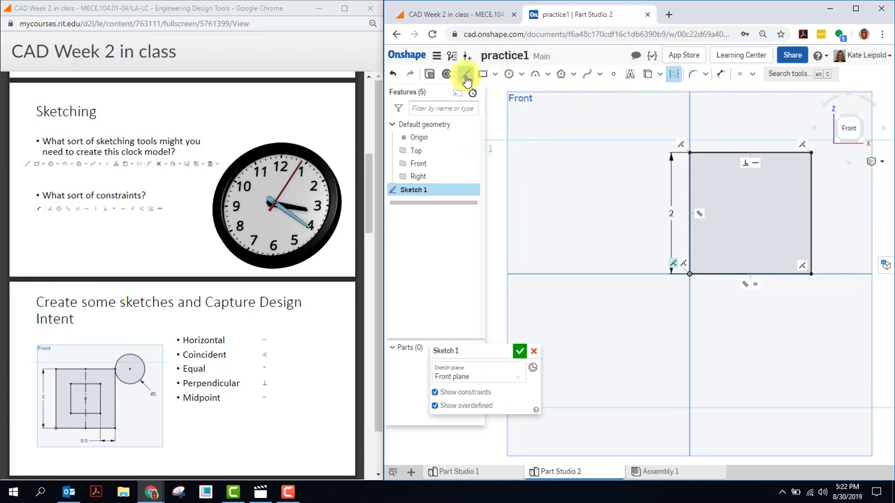
{"action": "left_click", "coordinate": [749, 151]}
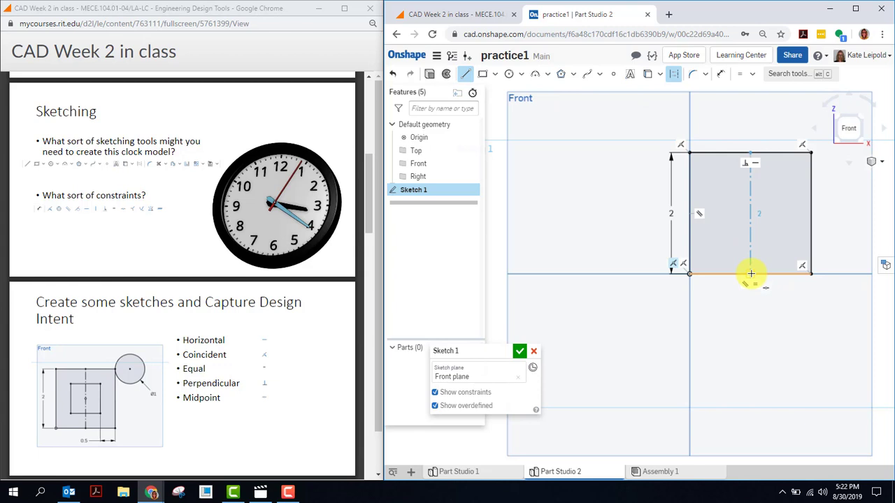
{"action": "left_click", "coordinate": [751, 273]}
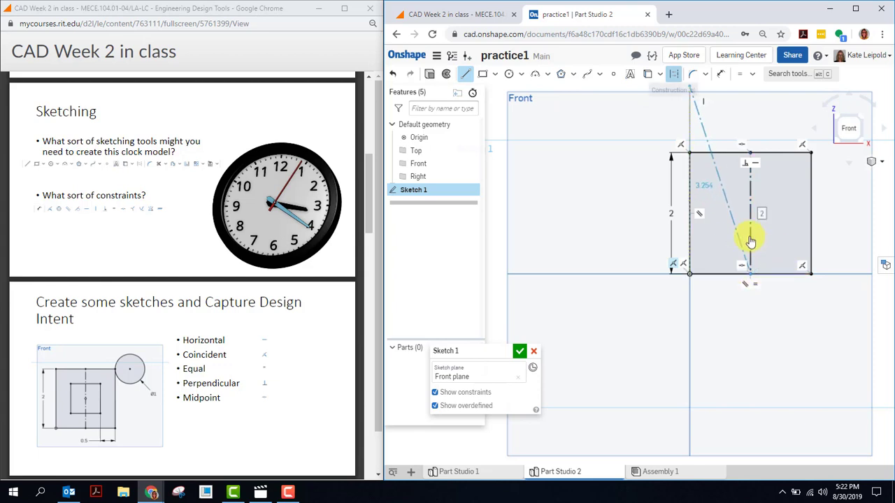
{"action": "left_click", "coordinate": [464, 77]}
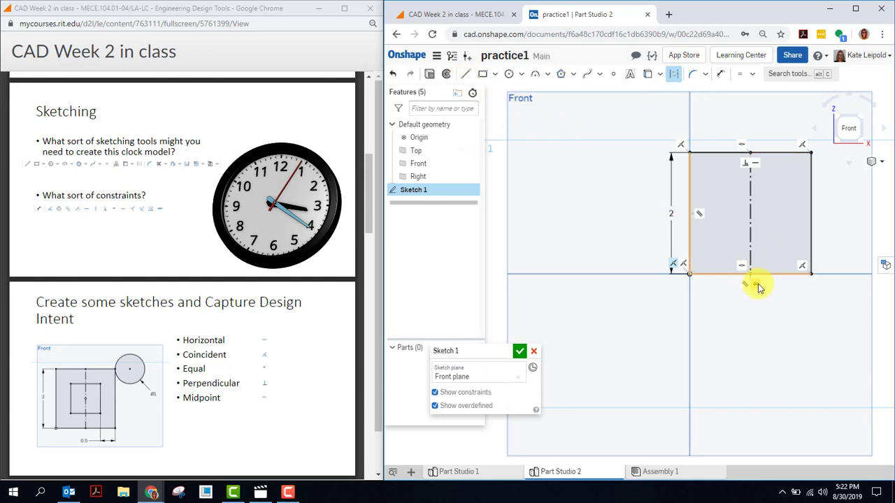
With construction mode off, draw a center point rectangle about 0.98 by 0.83 in, centered on the construction line's midpoint.
{"action": "left_click", "coordinate": [495, 74]}
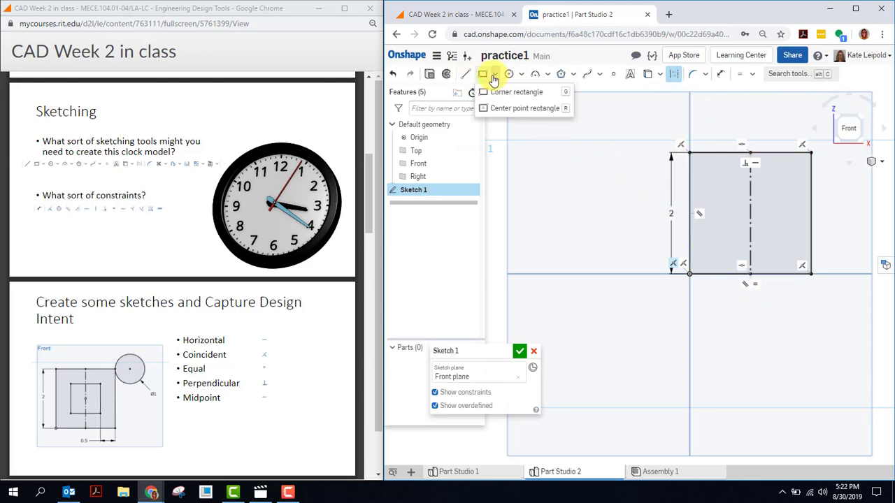
{"action": "left_click", "coordinate": [505, 110]}
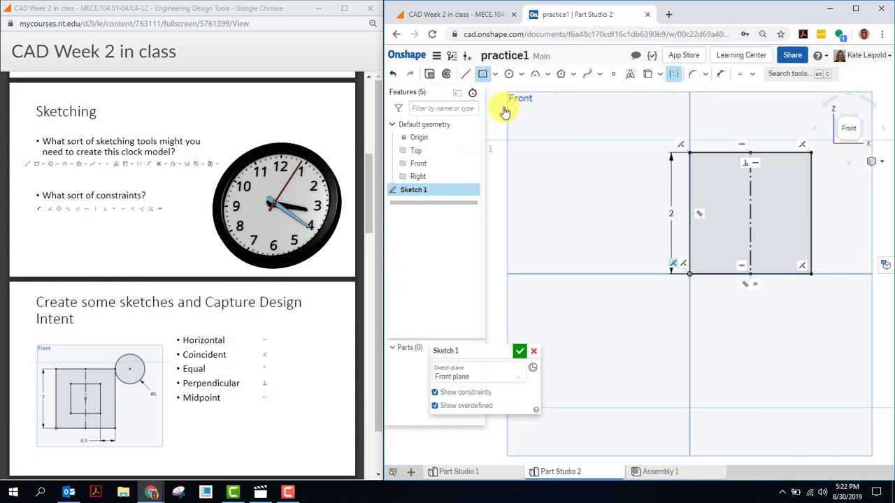
{"action": "left_click", "coordinate": [751, 213]}
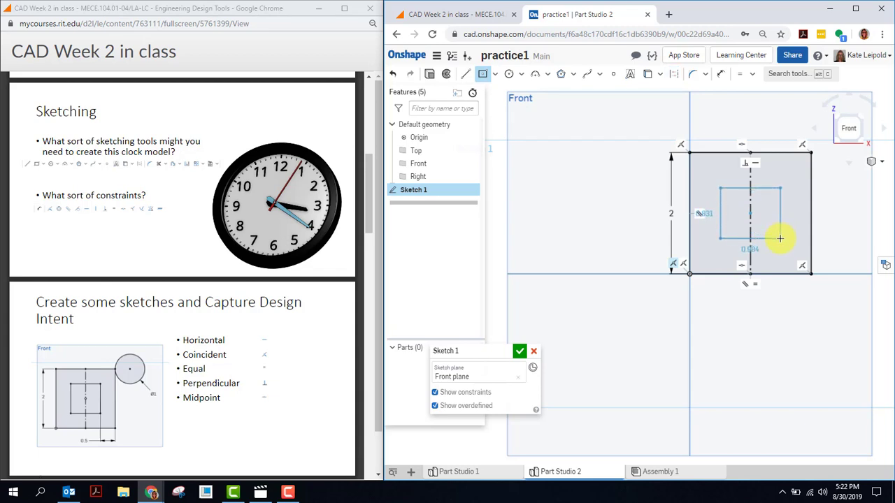
{"action": "left_click", "coordinate": [781, 239]}
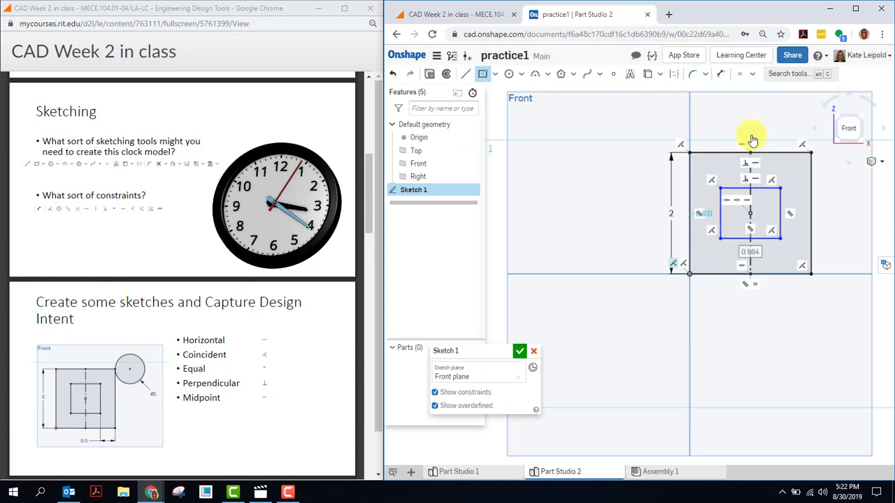
Apply an Equal constraint between the inner rectangle's bottom and left edges.
{"action": "left_click", "coordinate": [739, 74]}
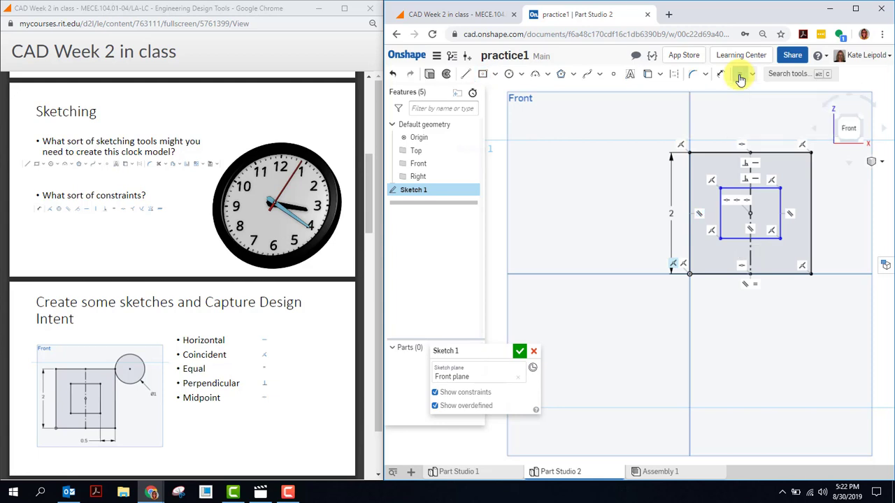
{"action": "left_click", "coordinate": [744, 238]}
{"action": "left_click", "coordinate": [720, 218]}
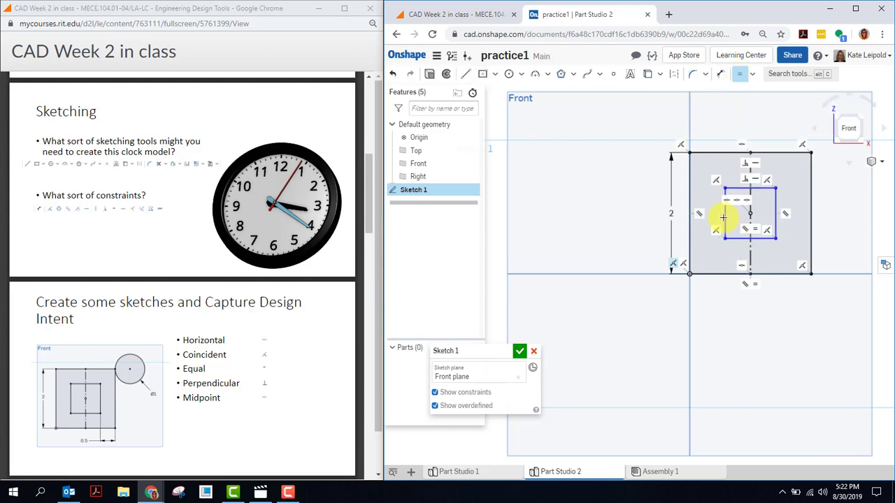
Dimension the gap between the right edges of the inner and outer squares as 0.5 in, placed below the sketch.
{"action": "left_click", "coordinate": [720, 75]}
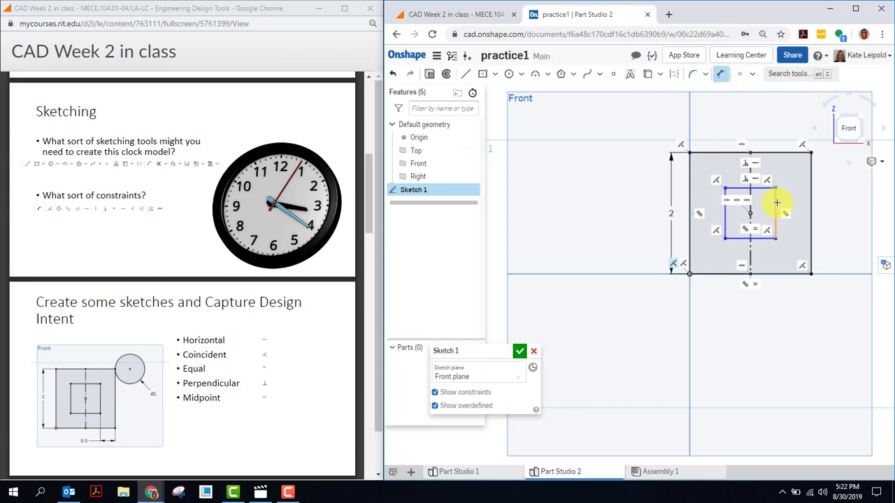
{"action": "left_click", "coordinate": [776, 203]}
{"action": "left_click", "coordinate": [810, 206]}
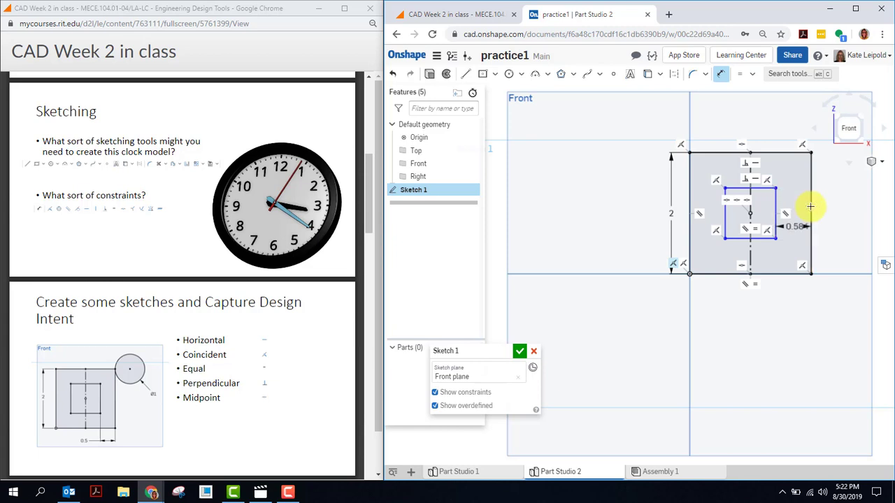
{"action": "left_click", "coordinate": [745, 306]}
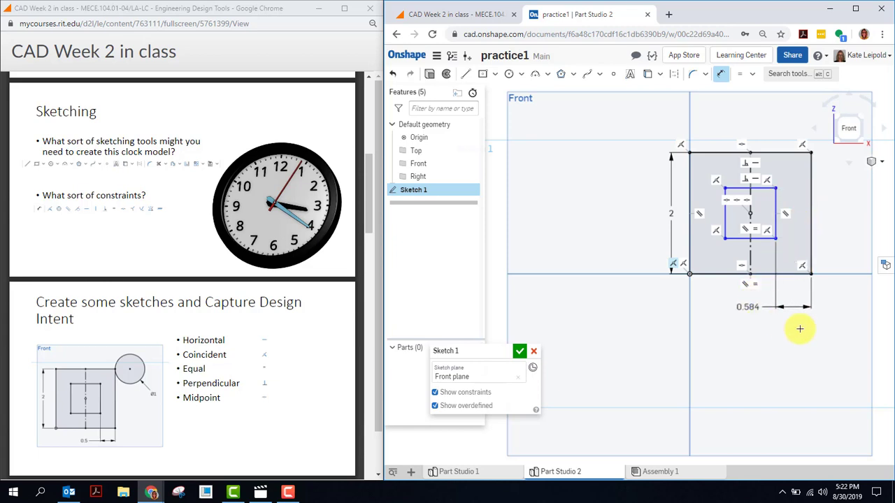
{"action": "type", "text": "0.5"}
{"action": "key", "text": "Return"}
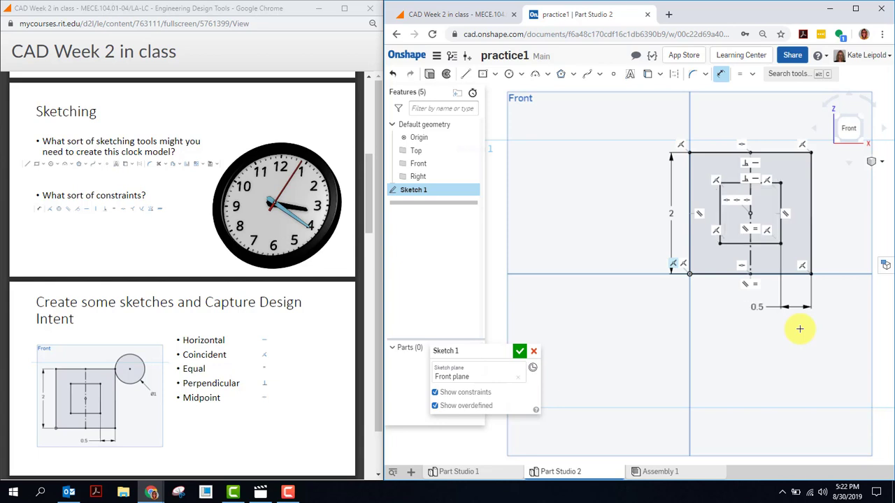
{"action": "scroll", "coordinate": [799, 328], "scroll_direction": "down", "scroll_amount": 2}
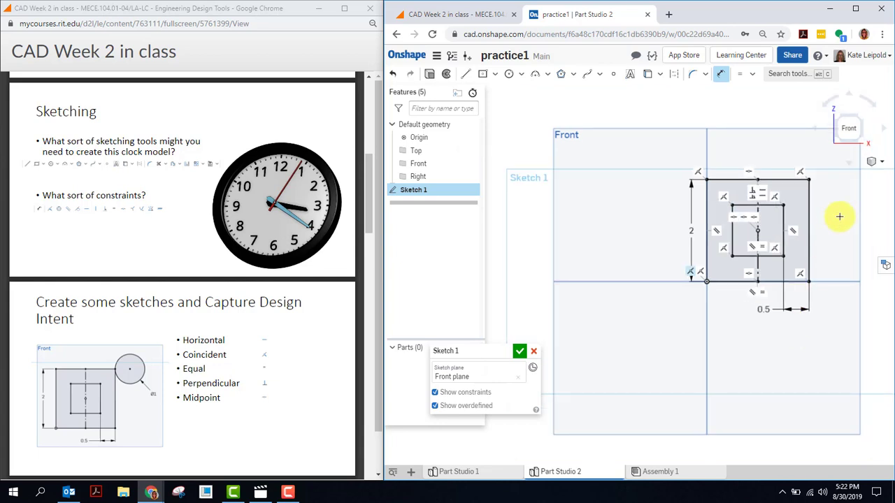
Draw a center point circle beyond the outer square's upper-right corner and set its diameter to 1 in.
{"action": "middle_click_drag", "start_coordinate": [839, 217], "coordinate": [753, 260]}
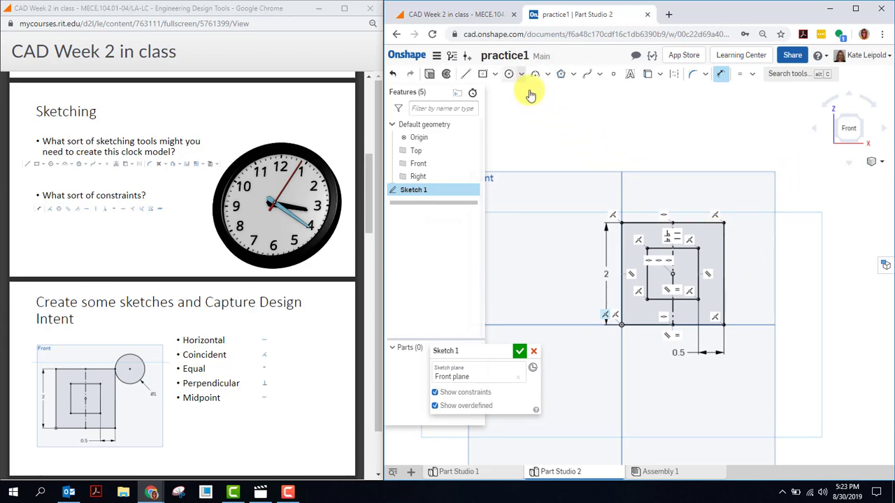
{"action": "left_click", "coordinate": [509, 73]}
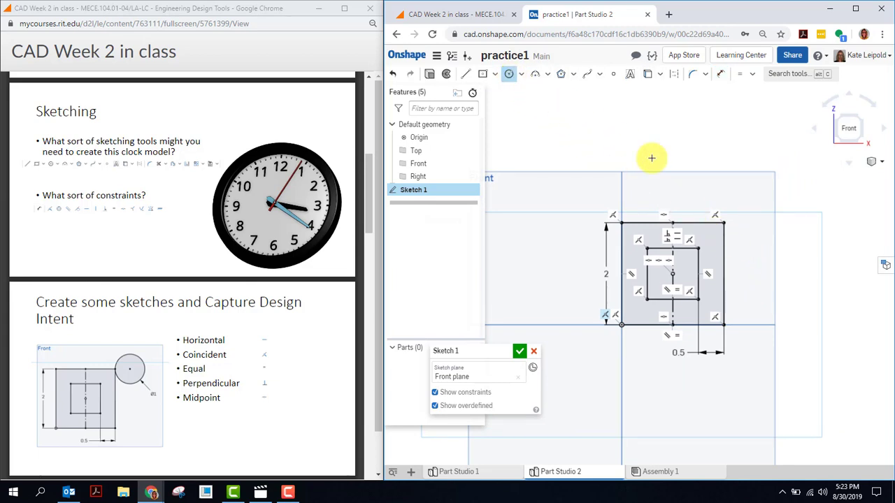
{"action": "left_click", "coordinate": [762, 223]}
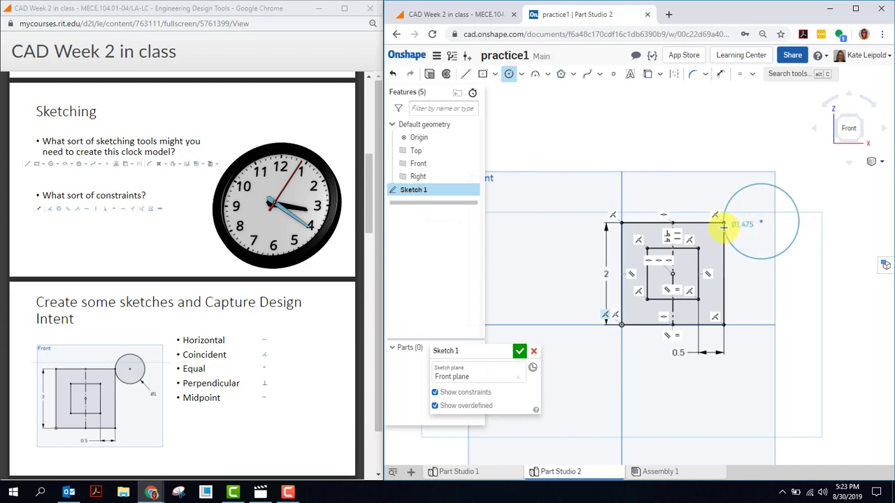
{"action": "left_click", "coordinate": [724, 225]}
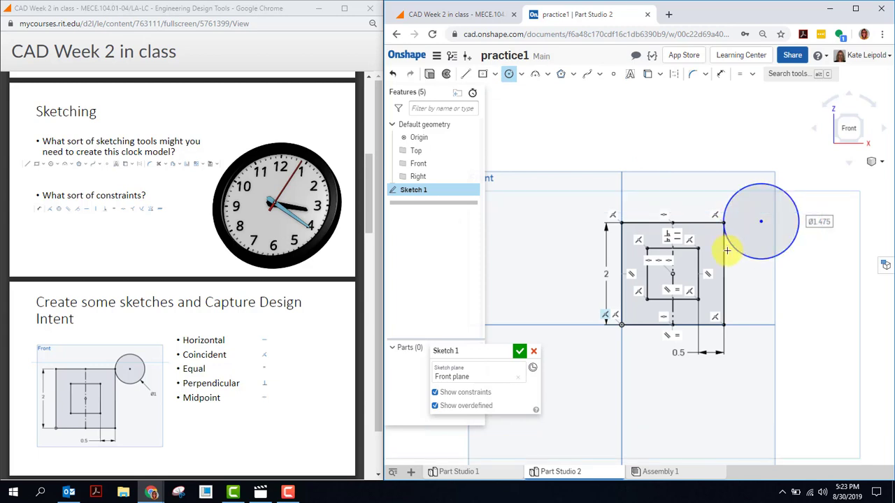
{"action": "type", "text": "1"}
{"action": "key", "text": "Return"}
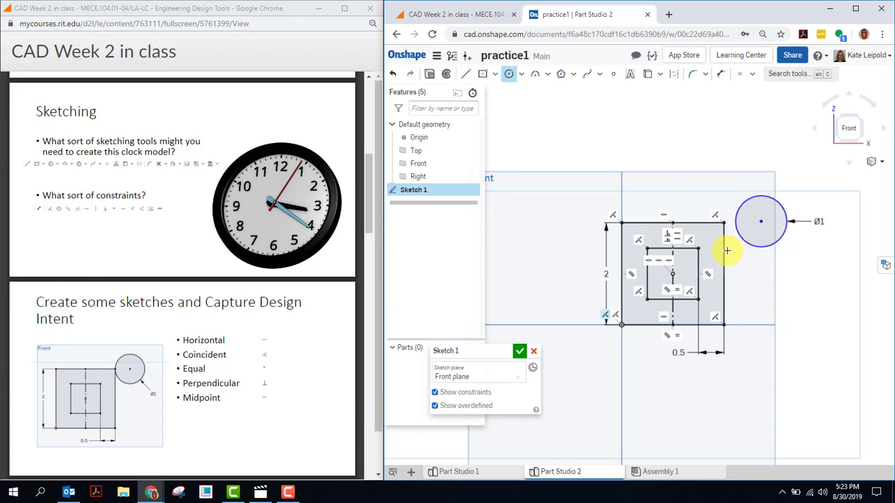
Apply a Coincident constraint between the outer square's upper-right corner and the circle's edge.
{"action": "left_click", "coordinate": [754, 77]}
{"action": "left_click", "coordinate": [747, 92]}
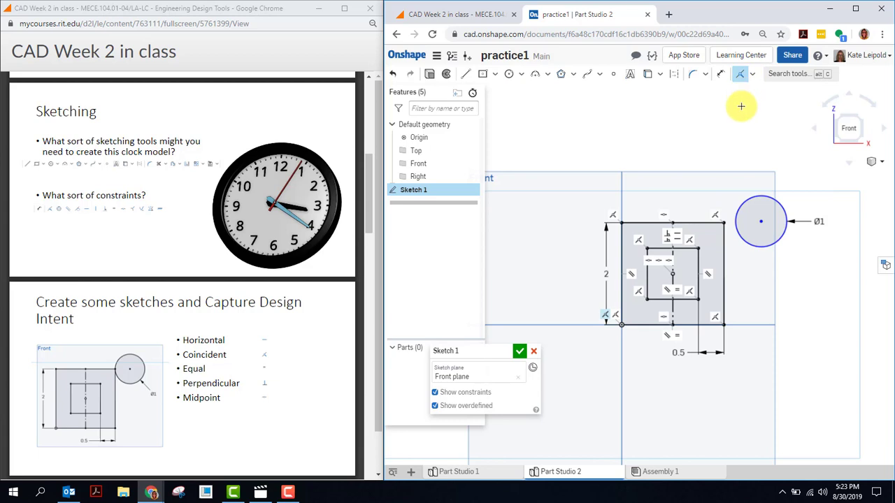
{"action": "left_click", "coordinate": [725, 223]}
{"action": "left_click", "coordinate": [737, 218]}
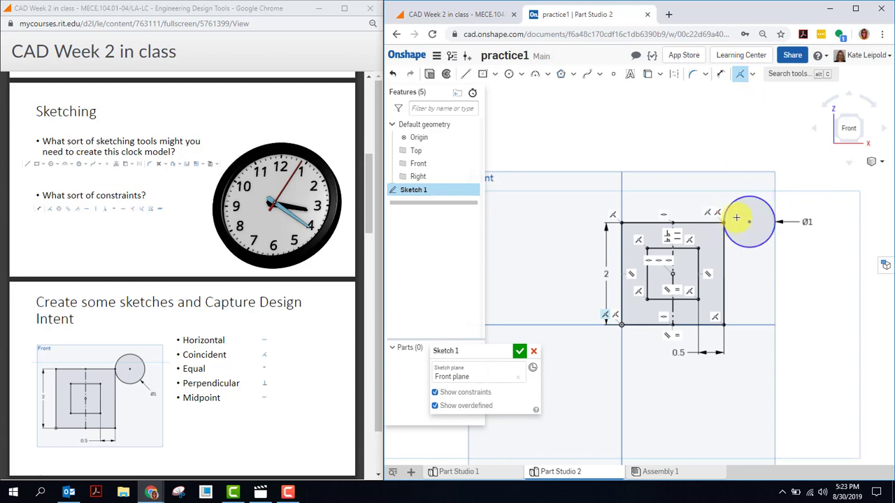
Apply a Horizontal constraint between the circle's center point and the outer square's upper-right corner.
{"action": "left_click", "coordinate": [754, 76]}
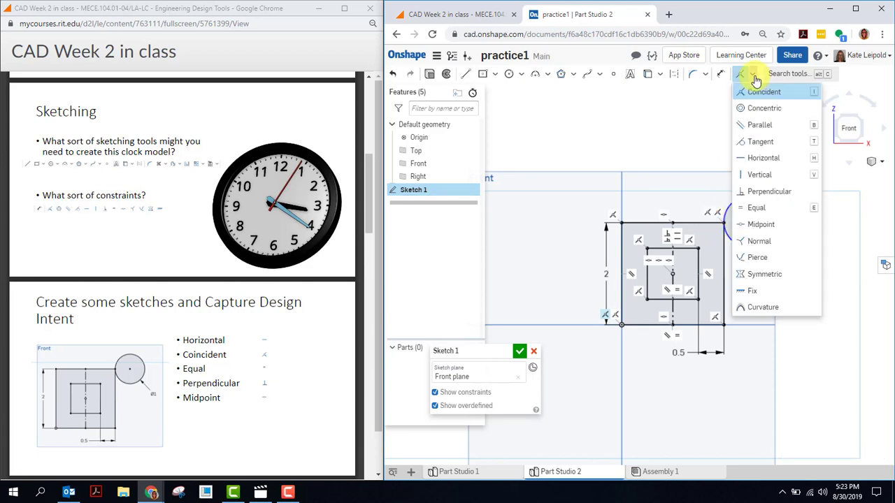
{"action": "left_click", "coordinate": [762, 158]}
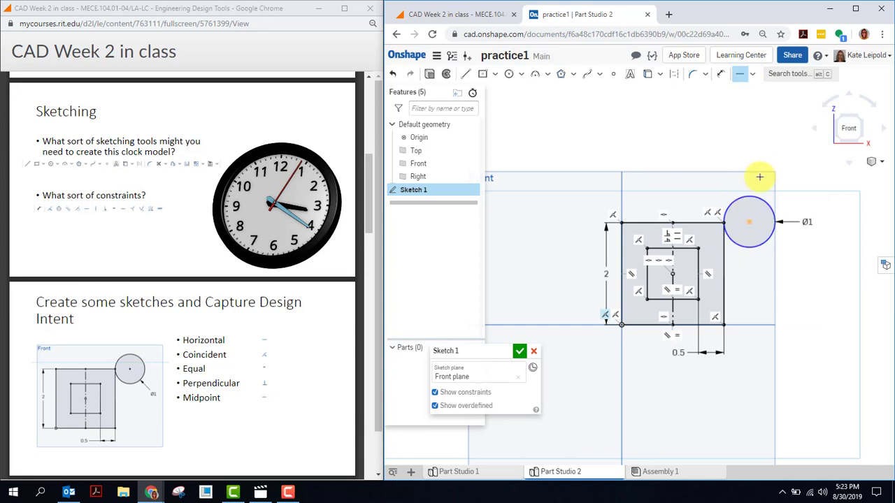
{"action": "left_click", "coordinate": [724, 223]}
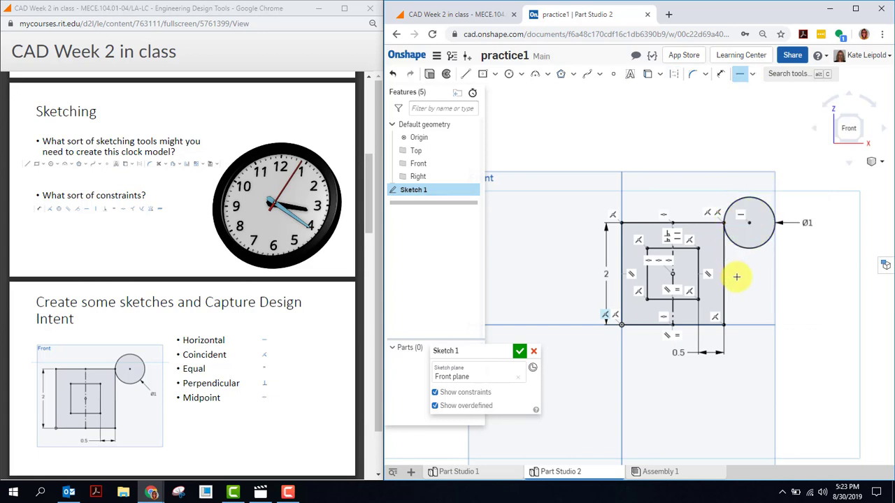
Hide the sketch's constraint symbols and finish the sketch.
{"action": "left_click", "coordinate": [435, 392]}
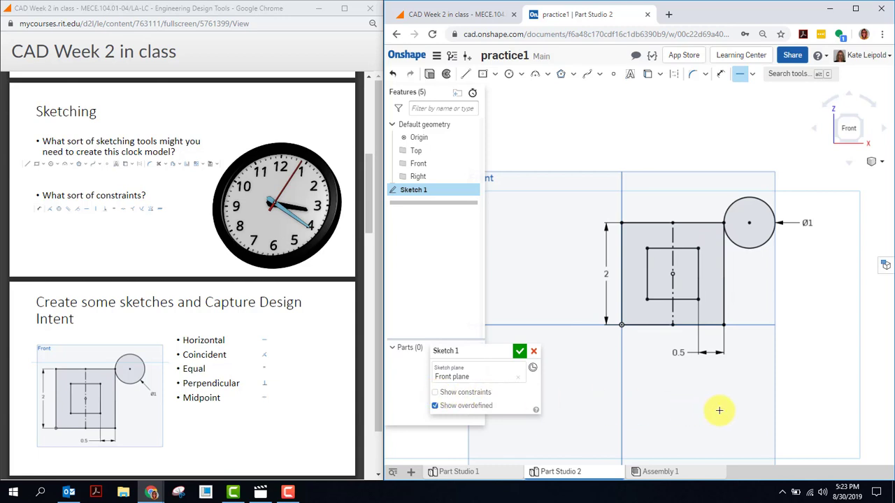
{"action": "left_click", "coordinate": [518, 352]}
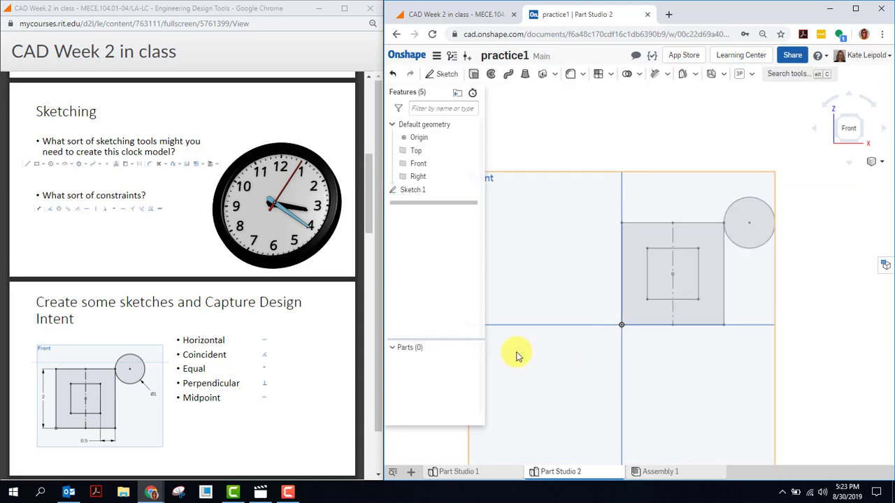
Extrude all regions of Sketch 1 as new solids with a blind depth of 1 in.
{"action": "right_click_drag", "start_coordinate": [581, 363], "coordinate": [553, 310]}
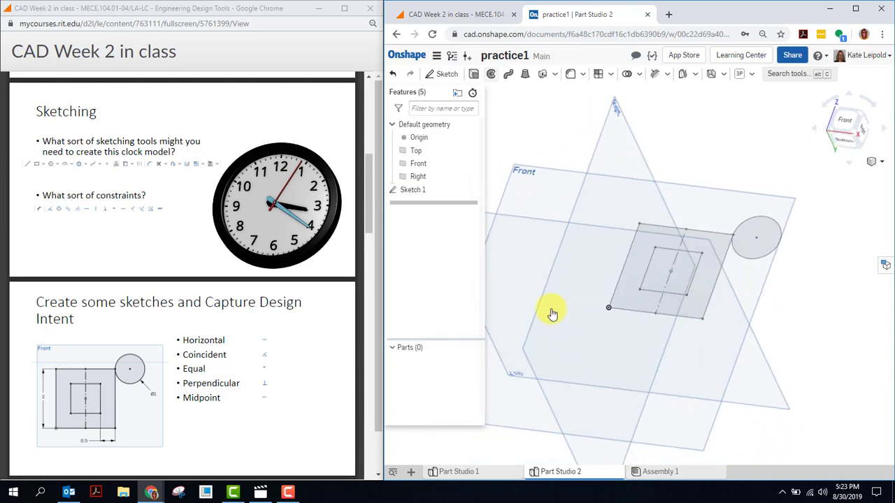
{"action": "left_click", "coordinate": [473, 74]}
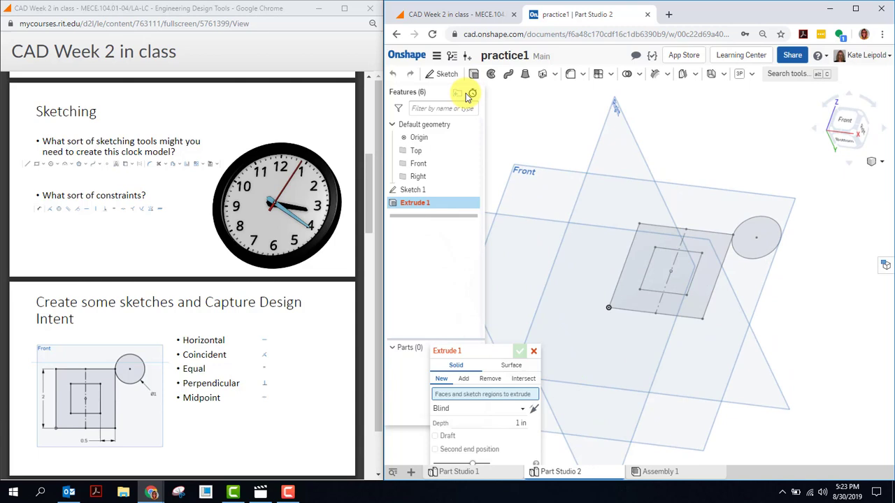
{"action": "left_click", "coordinate": [442, 190]}
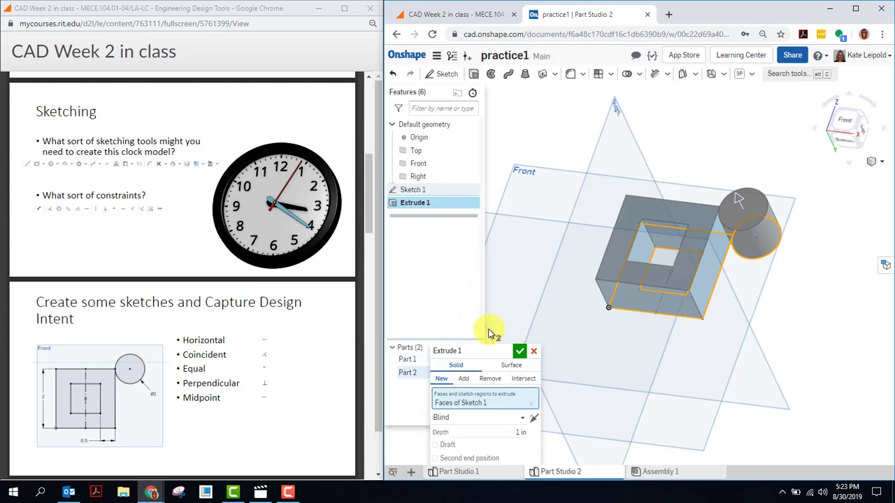
{"action": "left_click", "coordinate": [520, 352]}
{"action": "right_click_drag", "start_coordinate": [622, 365], "coordinate": [738, 353]}
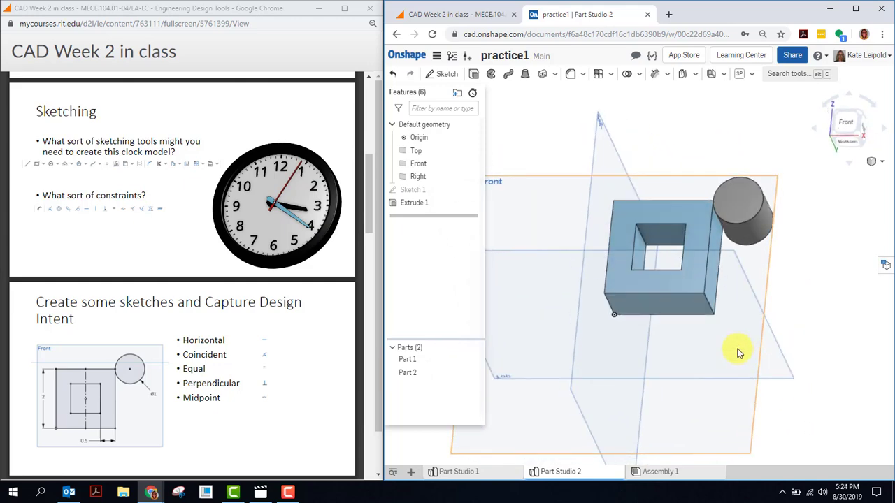